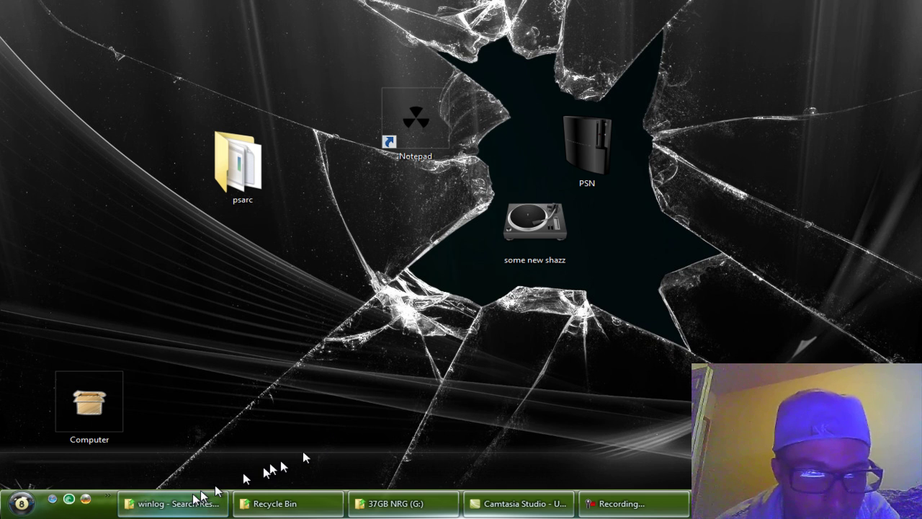
Close the Recycle Bin and search results windows, then open the desktop psarc folder.
{"action": "left_click_drag", "start_coordinate": [337, 423], "coordinate": [487, 203]}
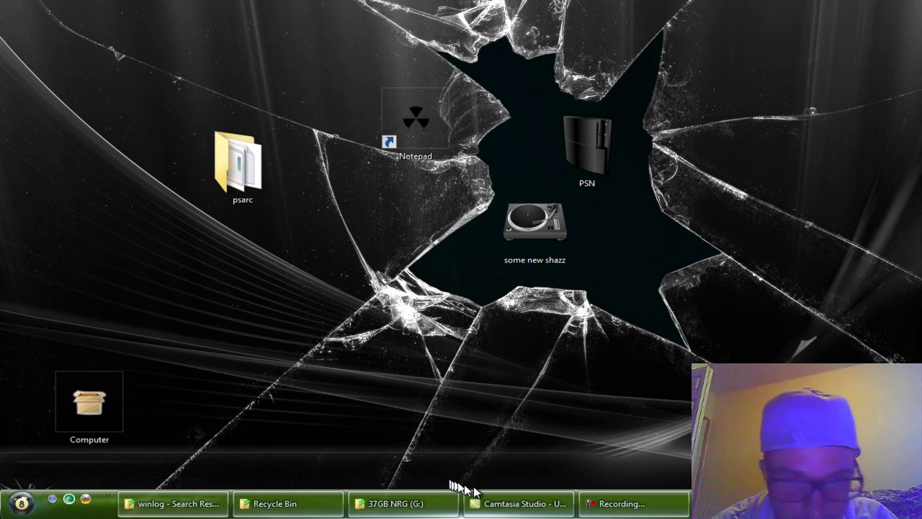
{"action": "right_click", "coordinate": [378, 505]}
{"action": "left_click", "coordinate": [335, 455]}
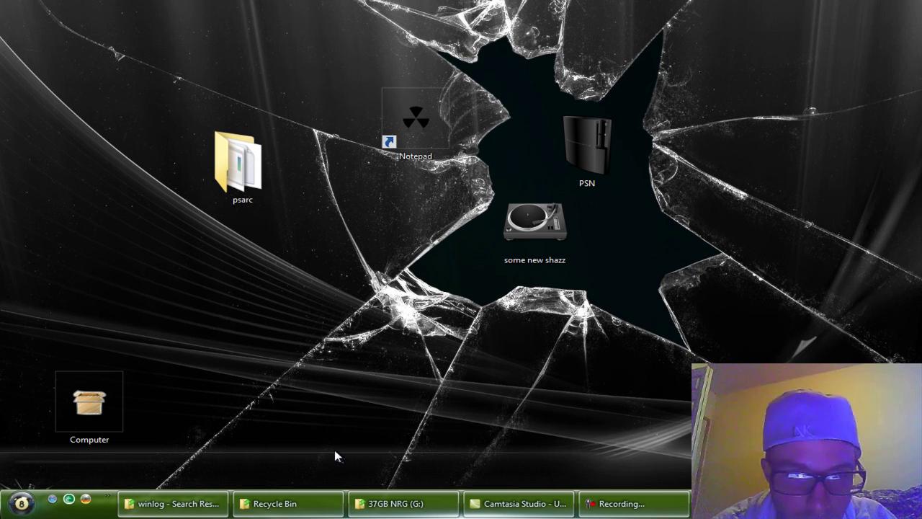
{"action": "right_click", "coordinate": [294, 502]}
{"action": "left_click", "coordinate": [321, 498]}
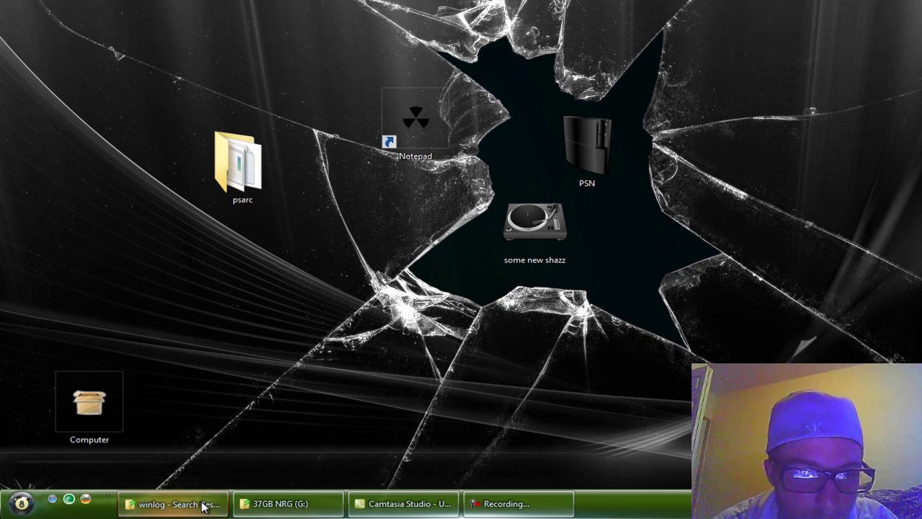
{"action": "right_click", "coordinate": [202, 504]}
{"action": "left_click", "coordinate": [264, 490]}
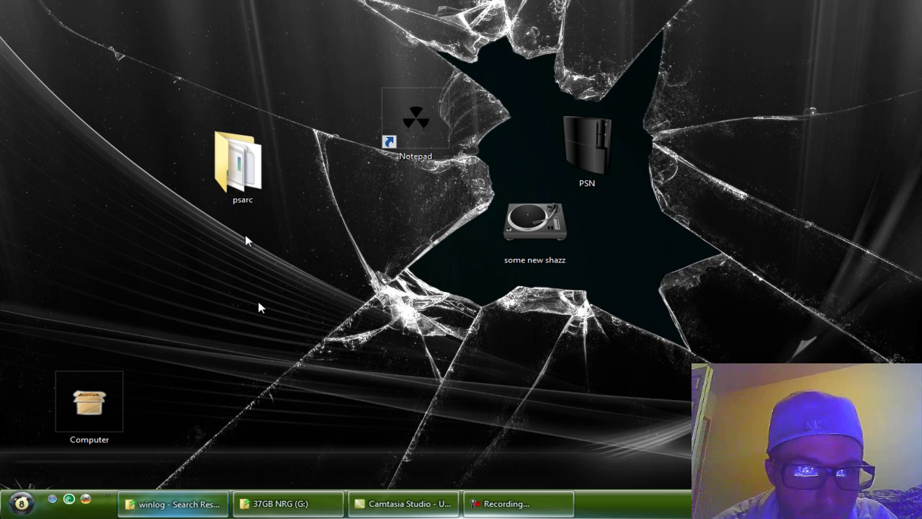
{"action": "double_click", "coordinate": [245, 185]}
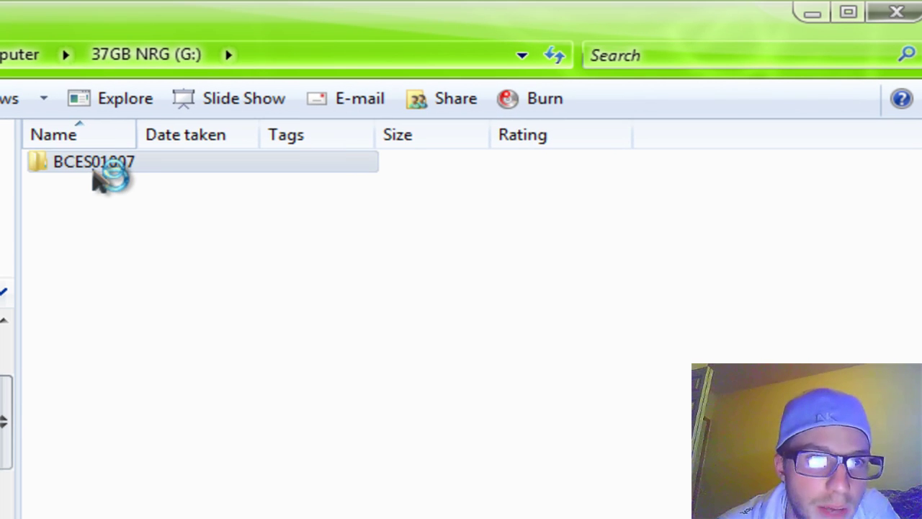
Copy data_ps3.psarc from BCES01007\PS3_GAME\USRDIR and return to the psarc window.
{"action": "double_click", "coordinate": [95, 169]}
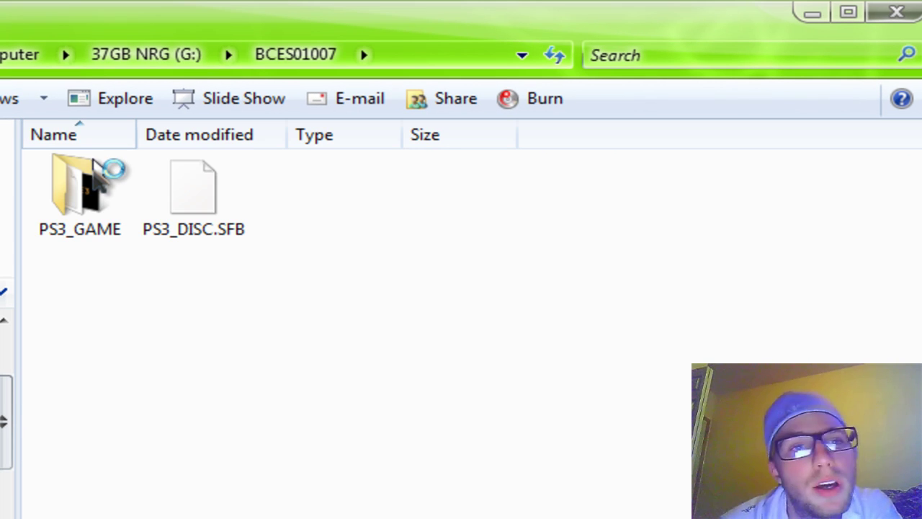
{"action": "double_click", "coordinate": [76, 180]}
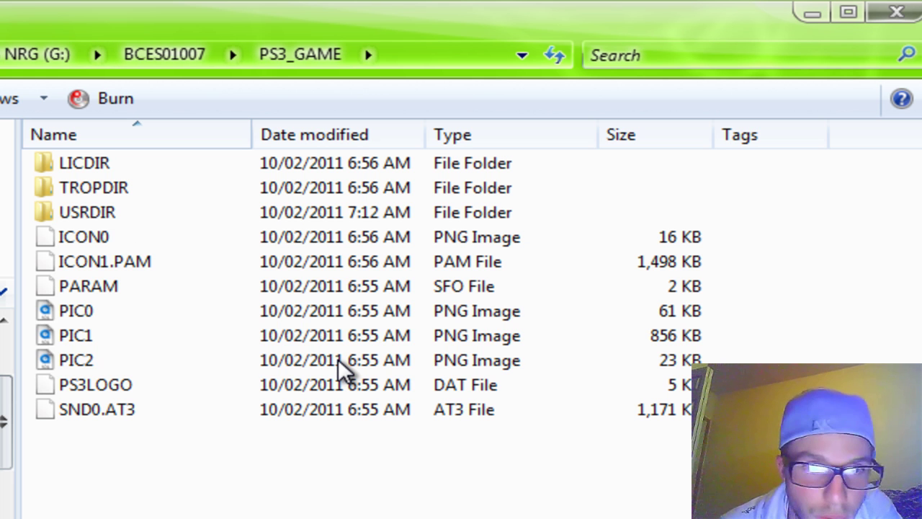
{"action": "double_click", "coordinate": [94, 213]}
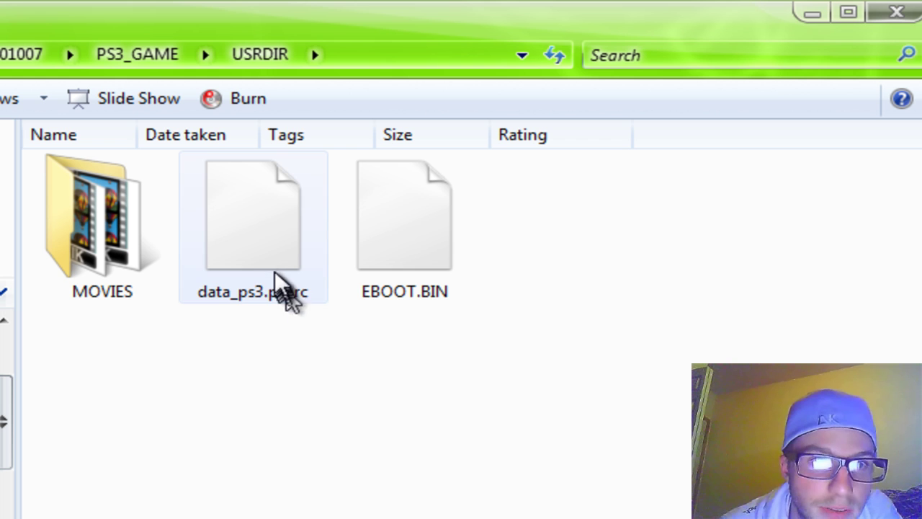
{"action": "mouse_move", "coordinate": [252, 216]}
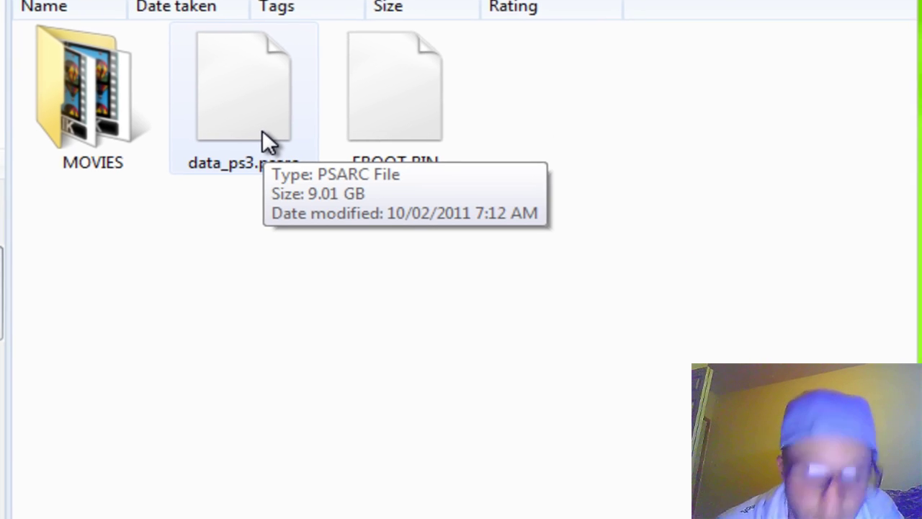
{"action": "right_click", "coordinate": [261, 97]}
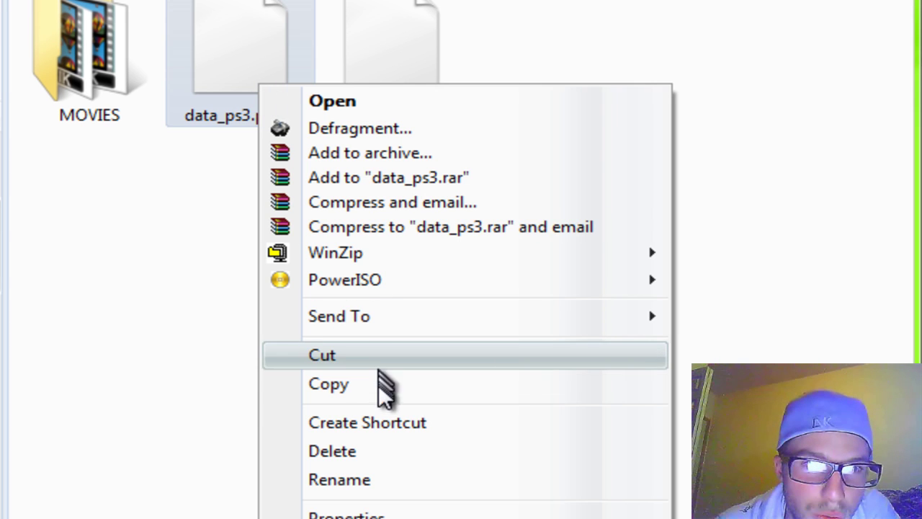
{"action": "left_click", "coordinate": [421, 389]}
{"action": "left_click", "coordinate": [625, 335]}
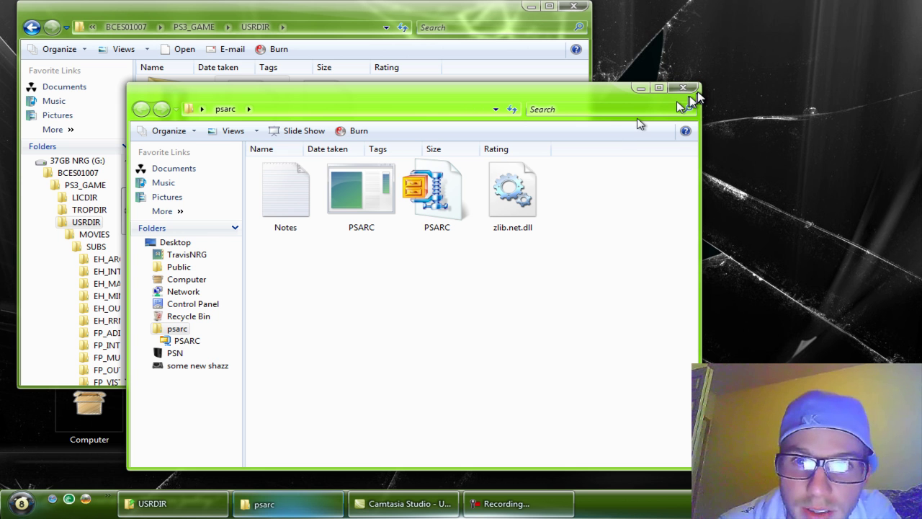
Minimise USRDIR, reopen the desktop psarc folder, and delete its Notes file.
{"action": "left_click", "coordinate": [530, 6]}
{"action": "key", "text": "alt+F4"}
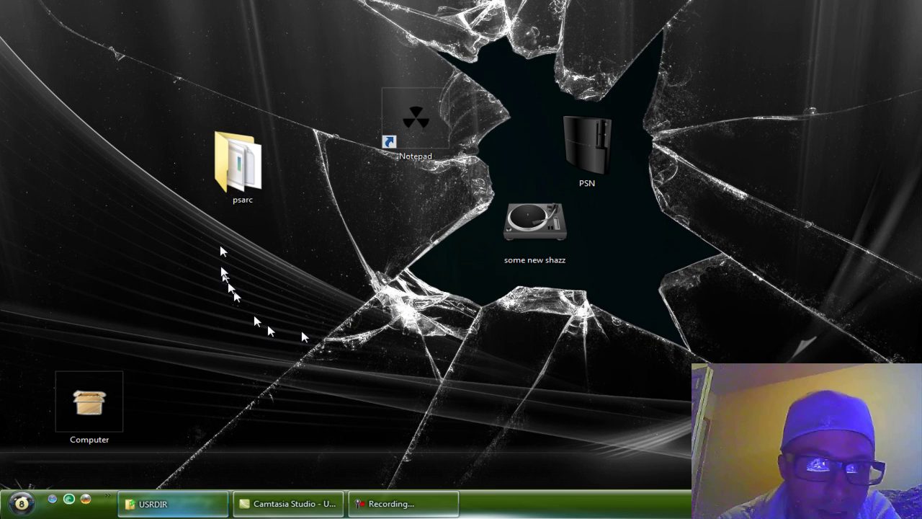
{"action": "left_click", "coordinate": [263, 186]}
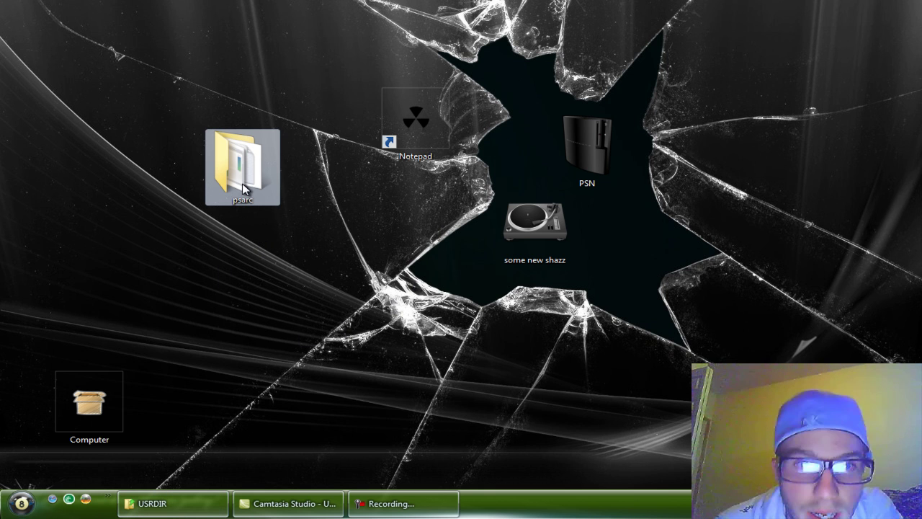
{"action": "double_click", "coordinate": [243, 189]}
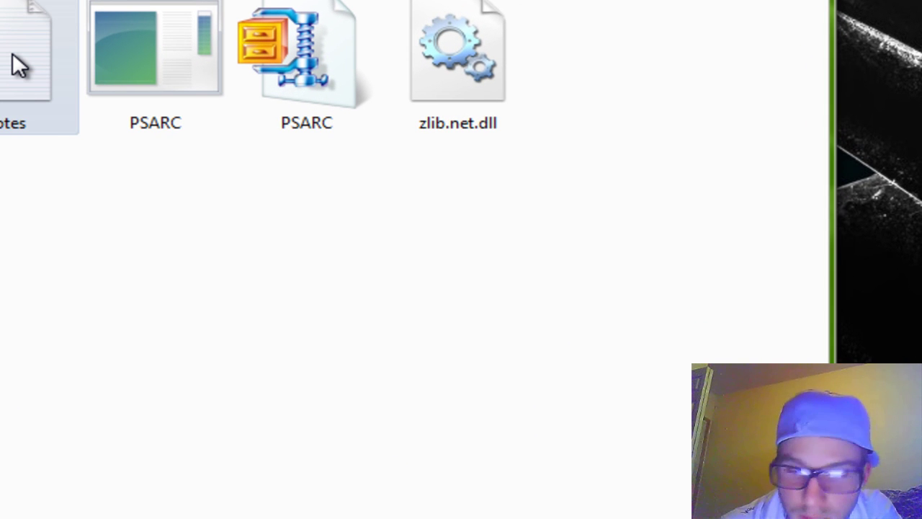
{"action": "key", "text": "Delete"}
{"action": "key", "text": "Return"}
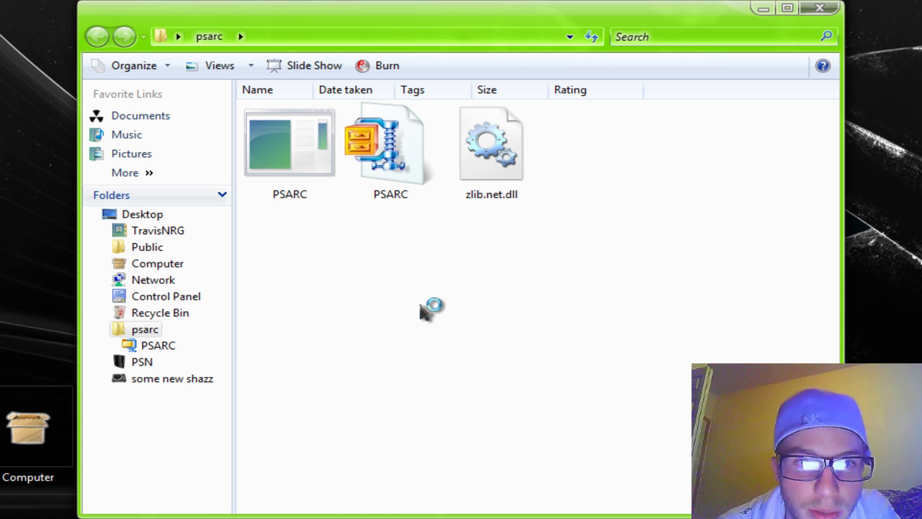
Paste the copied data_ps3.psarc into empty space in the psarc folder.
{"action": "right_click", "coordinate": [428, 307]}
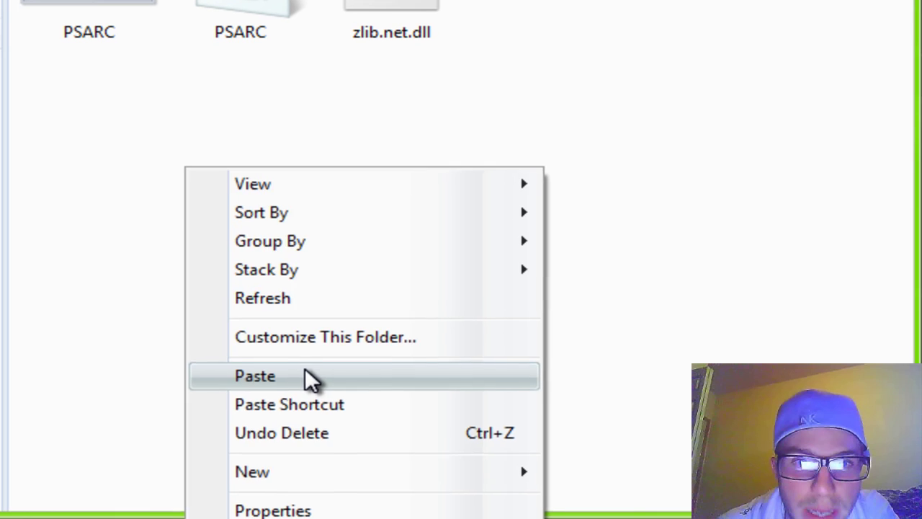
{"action": "left_click", "coordinate": [432, 423]}
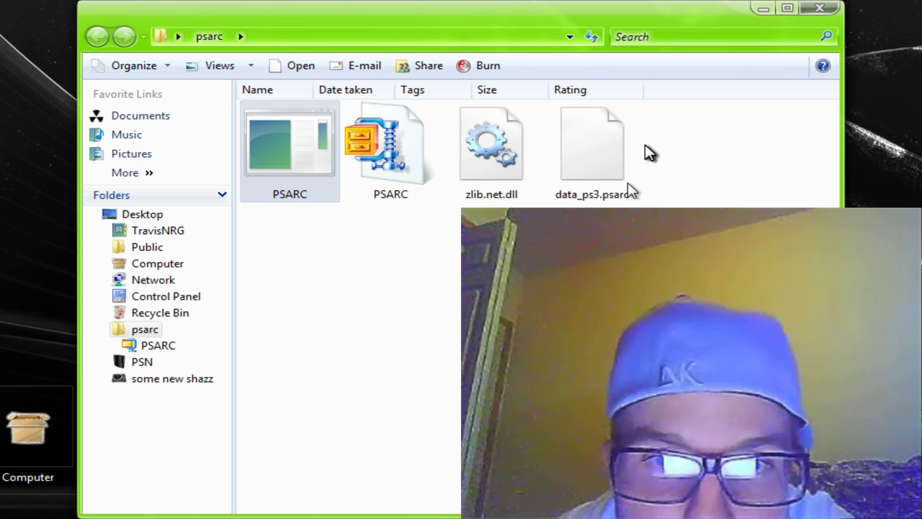
Drop data_ps3.psarc onto PSARC.exe to unpack it and follow the console progress.
{"action": "left_click", "coordinate": [595, 149]}
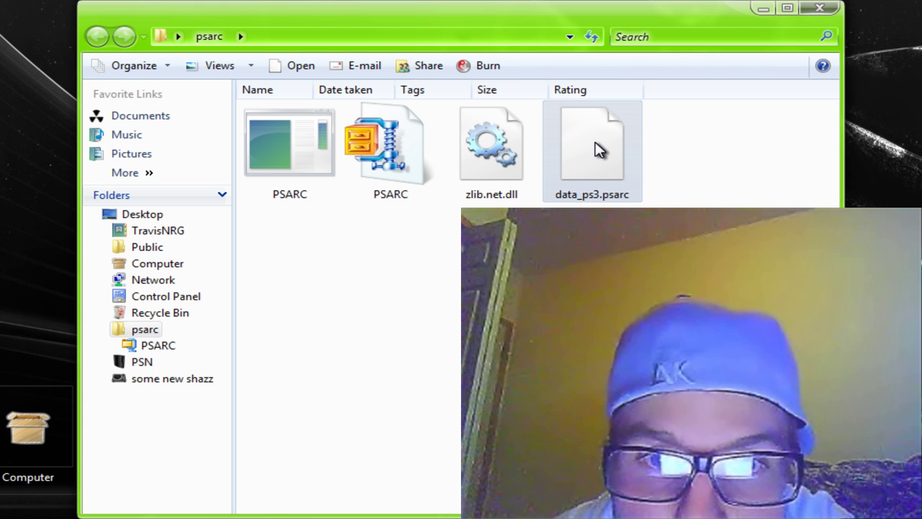
{"action": "left_click_drag", "start_coordinate": [595, 150], "coordinate": [574, 210]}
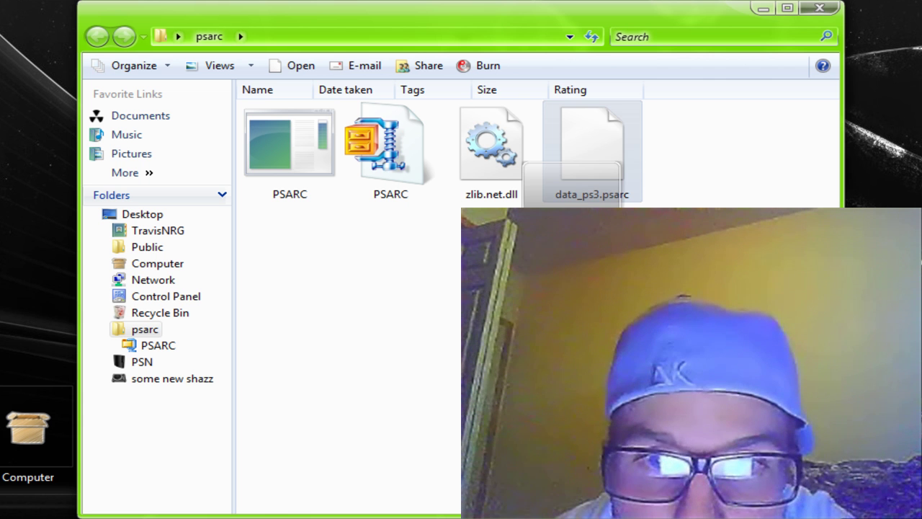
{"action": "left_click_drag", "start_coordinate": [455, 243], "coordinate": [360, 217]}
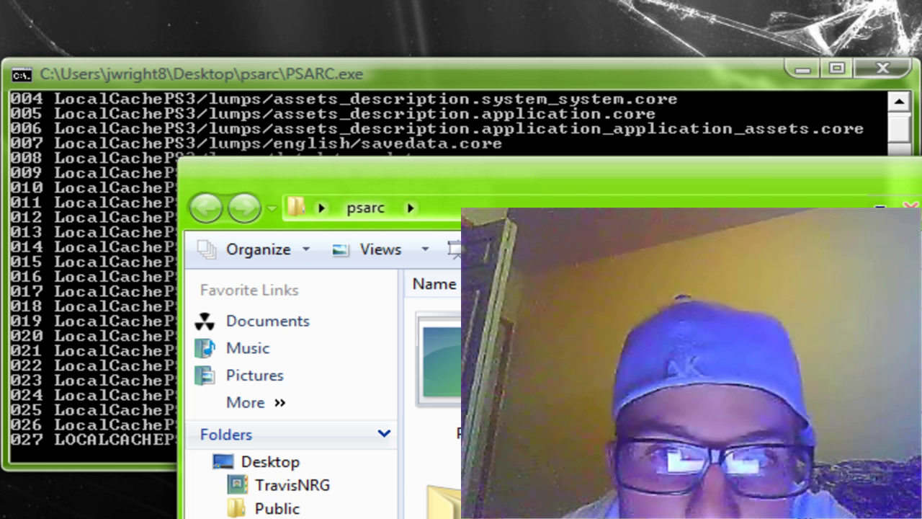
{"action": "left_click", "coordinate": [713, 79]}
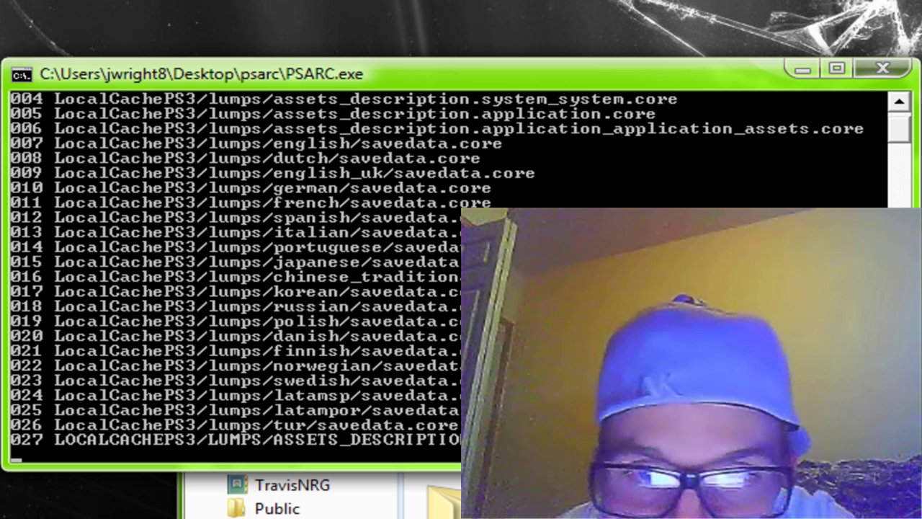
{"action": "key", "text": "alt+Tab"}
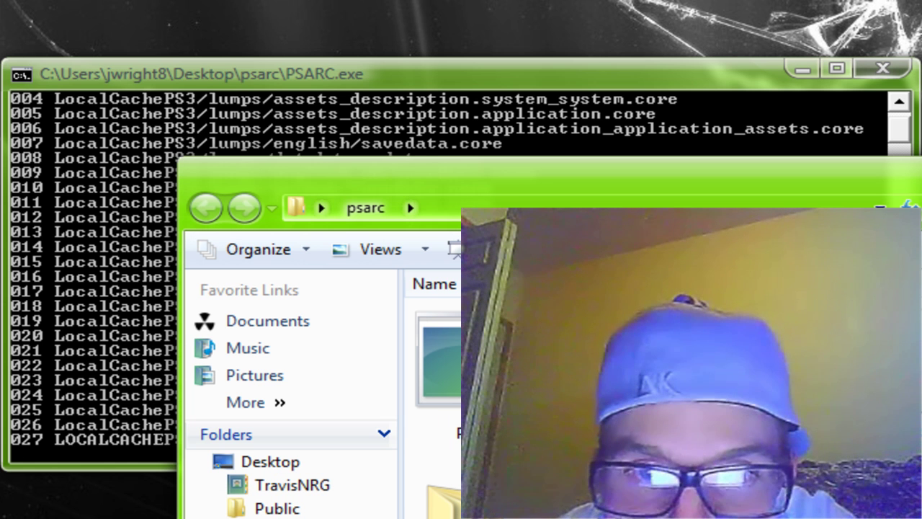
{"action": "left_click", "coordinate": [697, 73]}
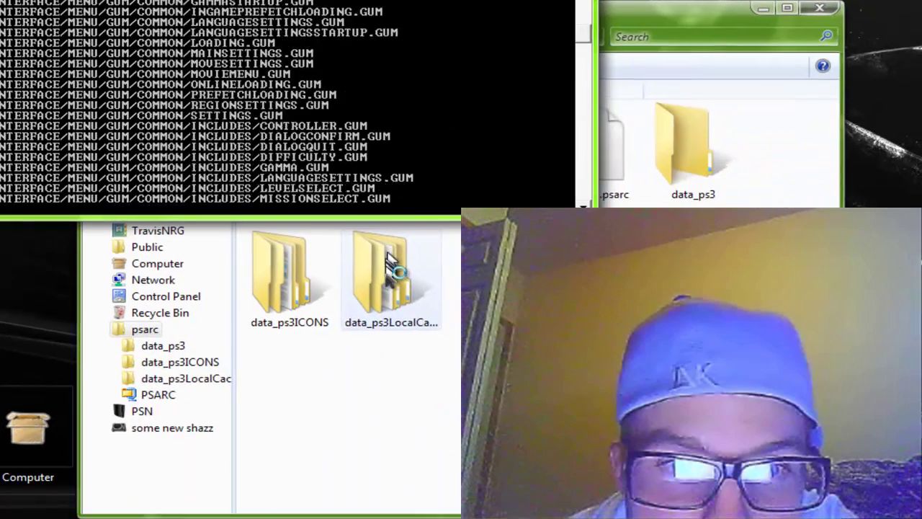
Return to the psarc folder and monitor the console until all six data_ps3 folders are extracted.
{"action": "left_click", "coordinate": [385, 267]}
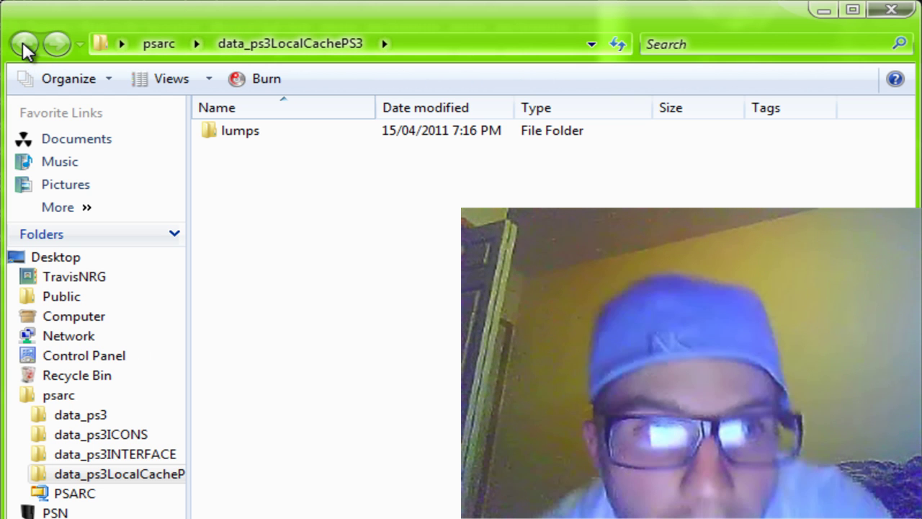
{"action": "left_click", "coordinate": [24, 45]}
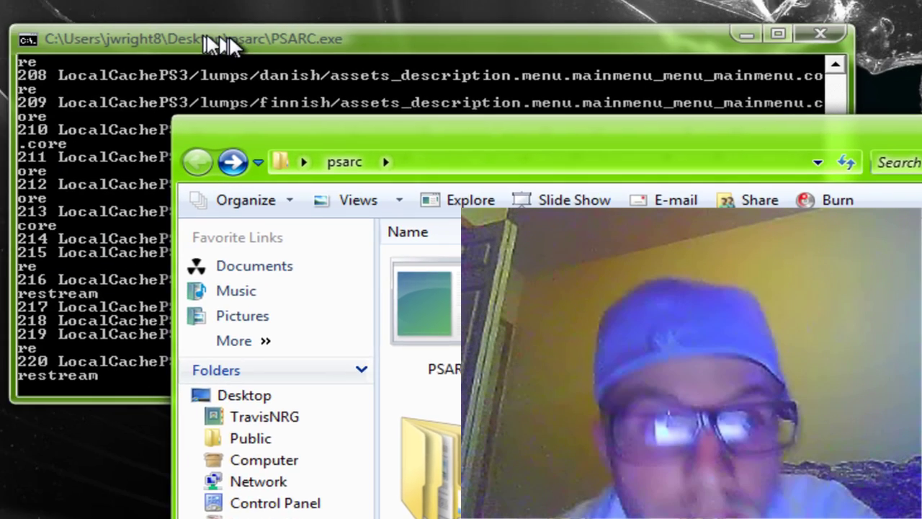
{"action": "left_click", "coordinate": [223, 39]}
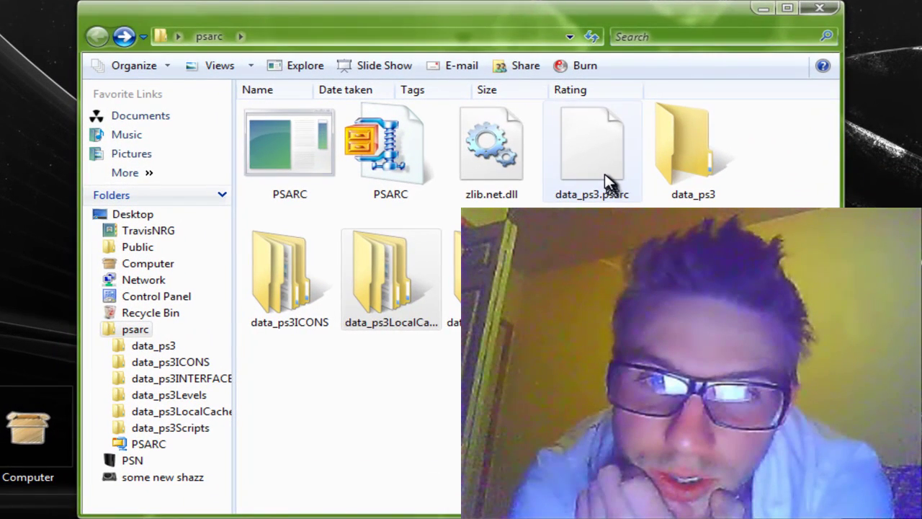
Permanently delete the data_ps3.psarc copy from the psarc folder.
{"action": "double_click", "coordinate": [604, 173]}
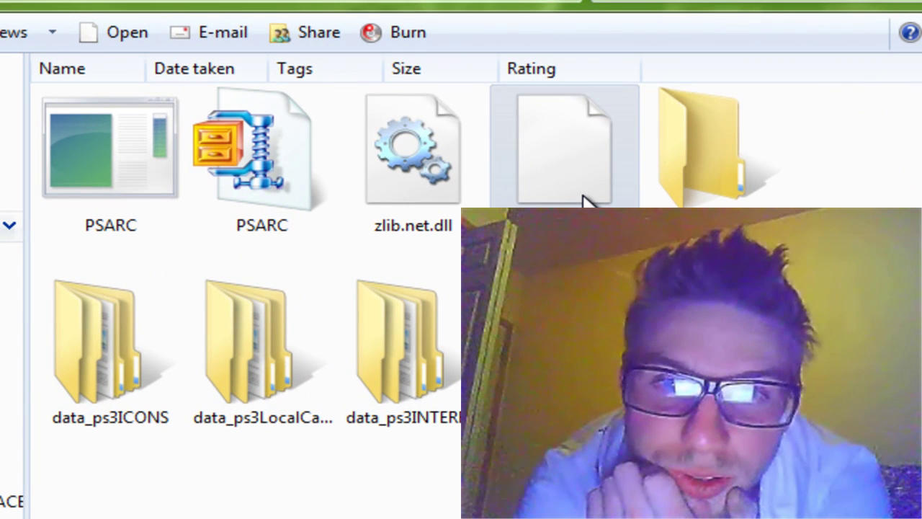
{"action": "key", "text": "Delete"}
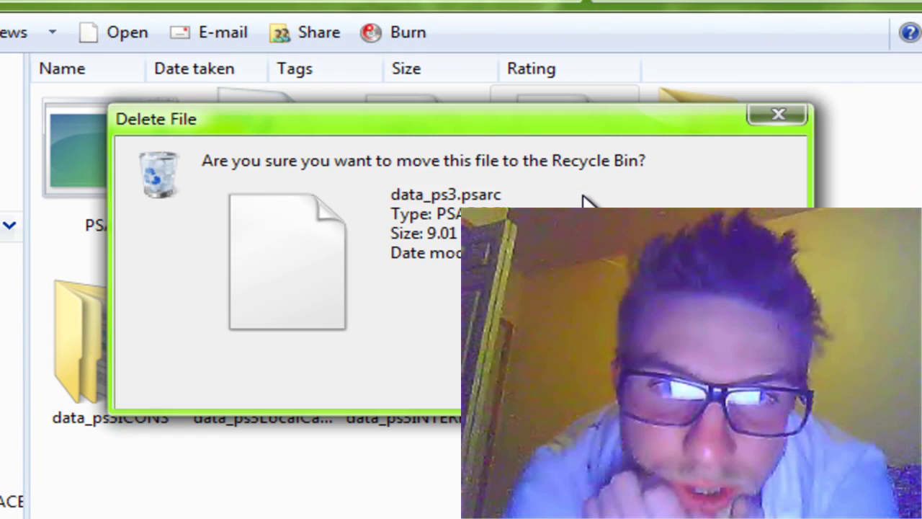
{"action": "key", "text": "Escape"}
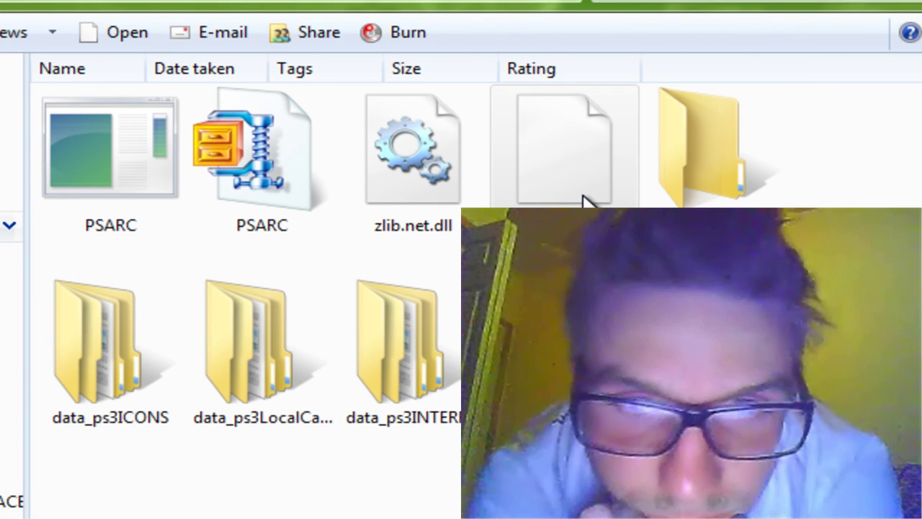
{"action": "key", "text": "Delete"}
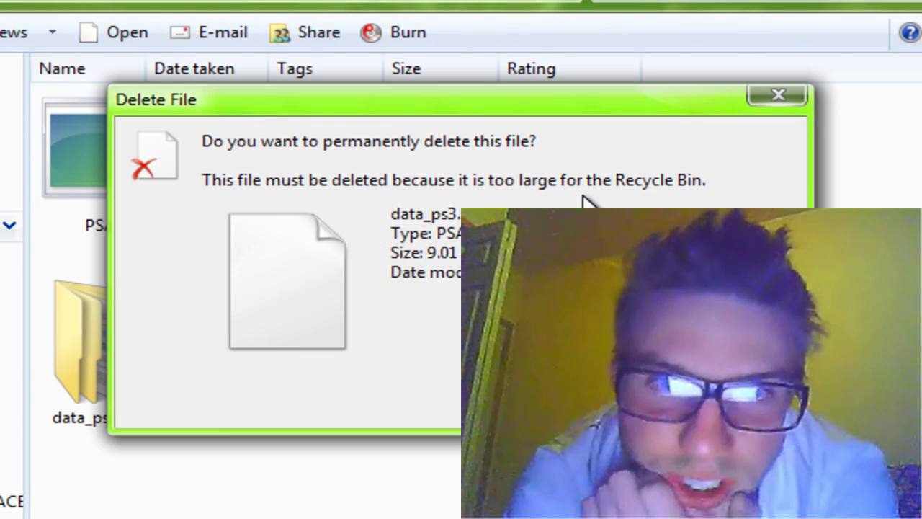
{"action": "key", "text": "Escape"}
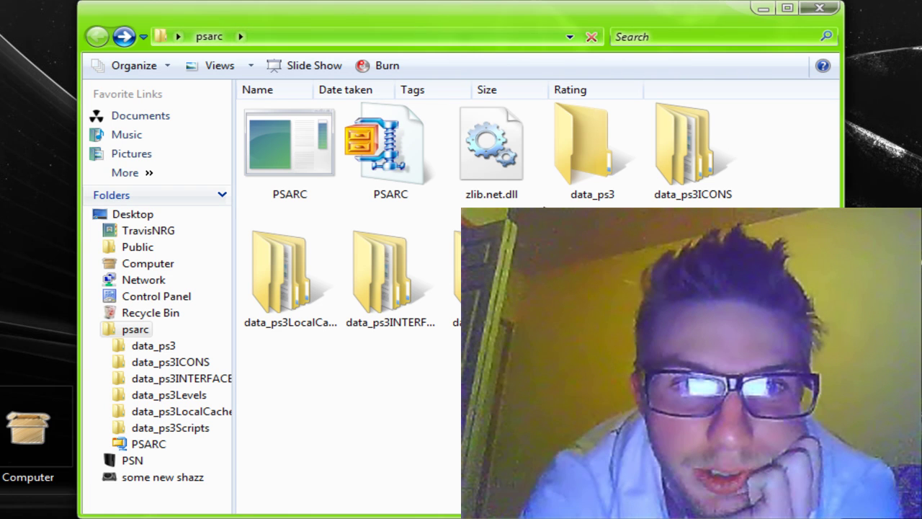
Move PSARC, PSARC and zlib.net.dll out of the psarc folder onto the desktop.
{"action": "left_click_drag", "start_coordinate": [545, 207], "coordinate": [288, 170]}
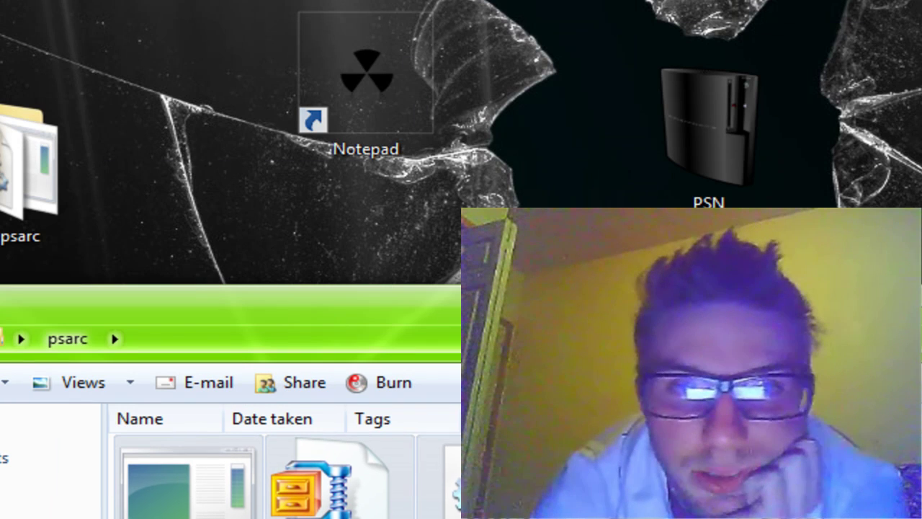
{"action": "left_click_drag", "start_coordinate": [371, 492], "coordinate": [598, 160]}
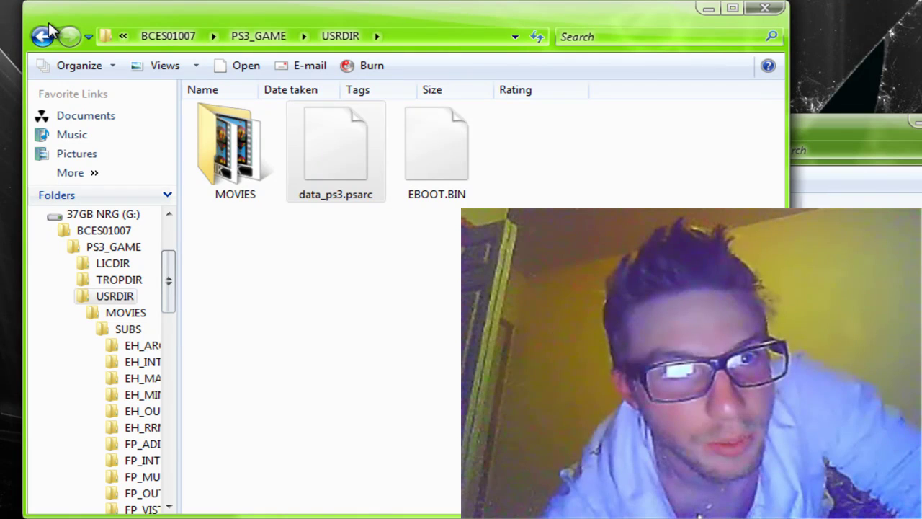
{"action": "left_click", "coordinate": [45, 40]}
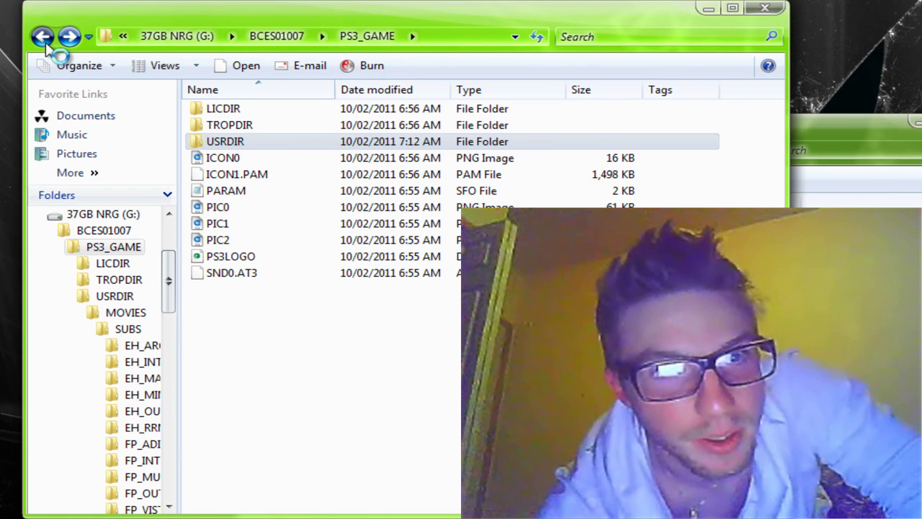
{"action": "left_click", "coordinate": [44, 39]}
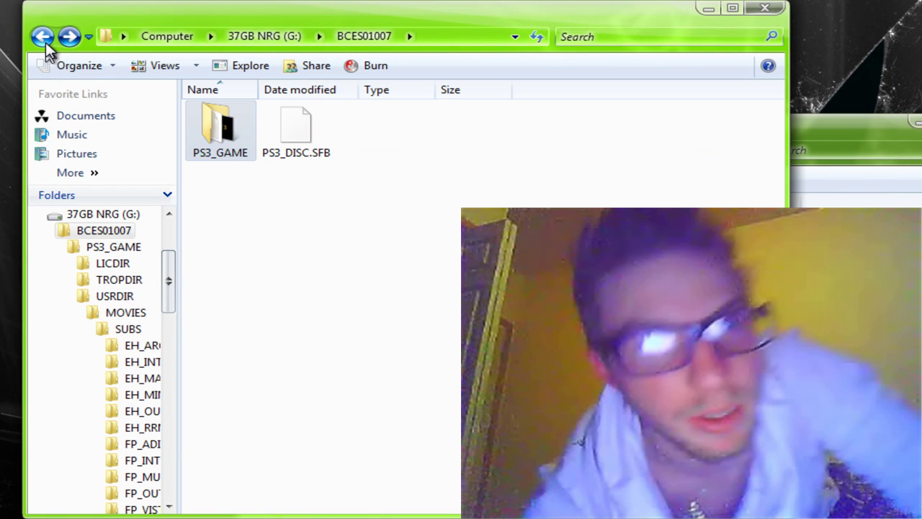
{"action": "left_click", "coordinate": [44, 40]}
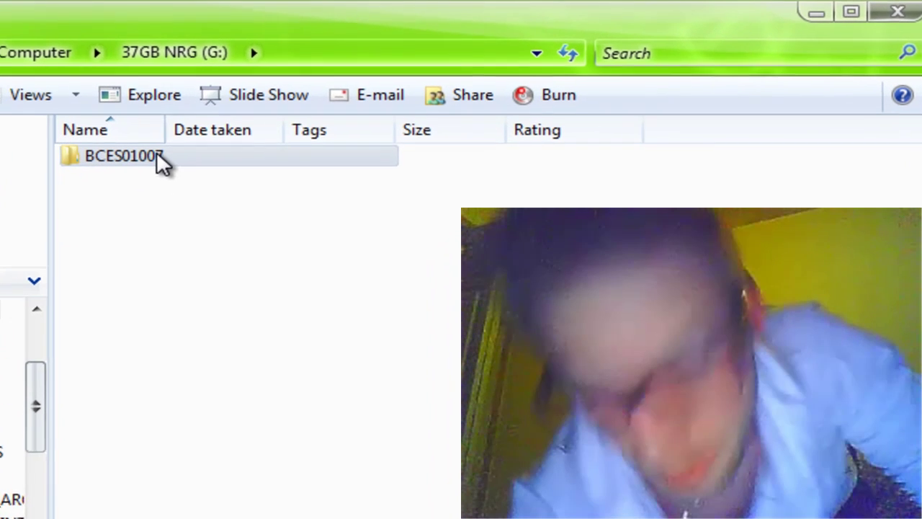
{"action": "double_click", "coordinate": [147, 163]}
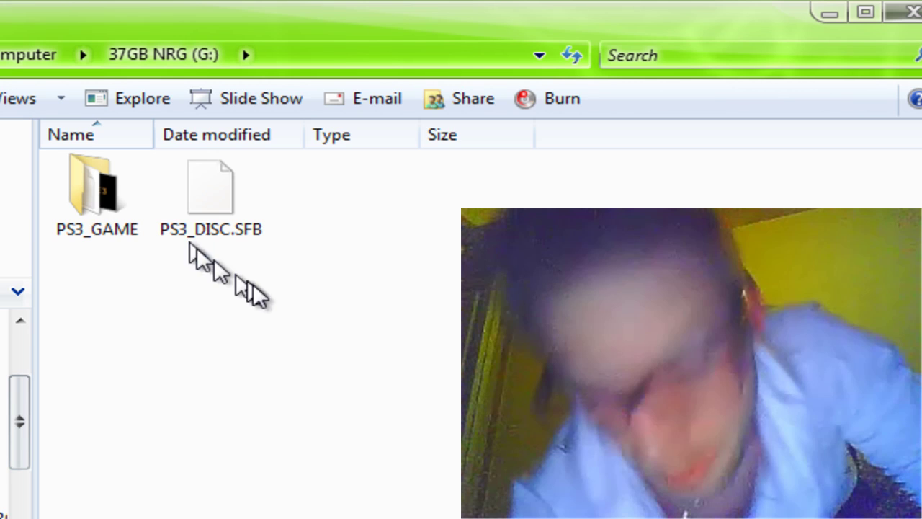
{"action": "double_click", "coordinate": [93, 199]}
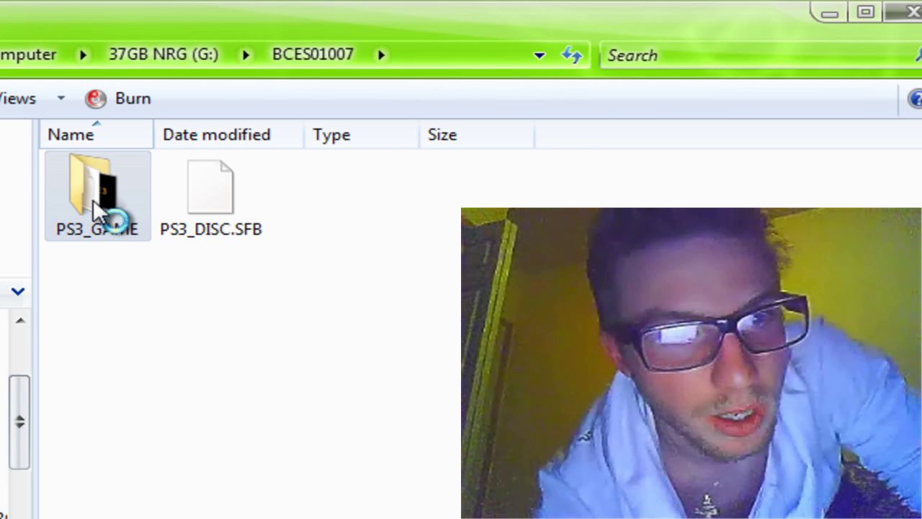
{"action": "right_click", "coordinate": [93, 199]}
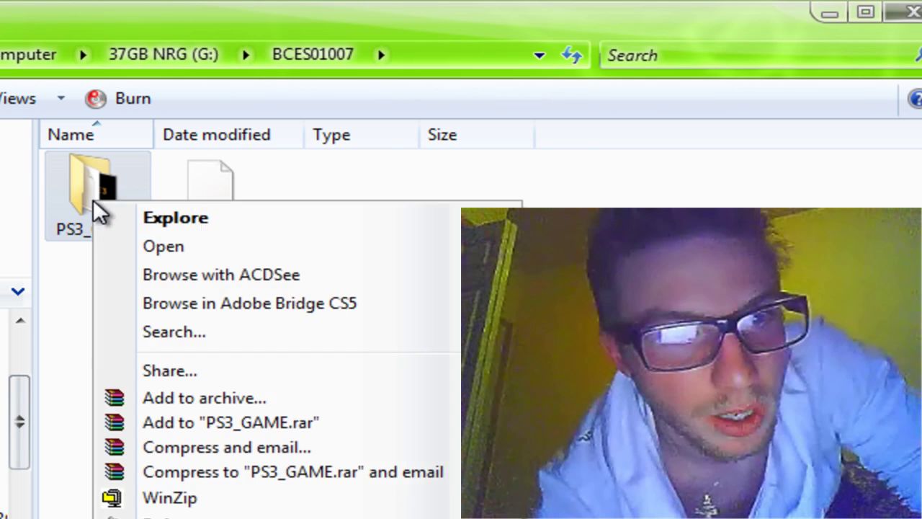
{"action": "left_click", "coordinate": [81, 288]}
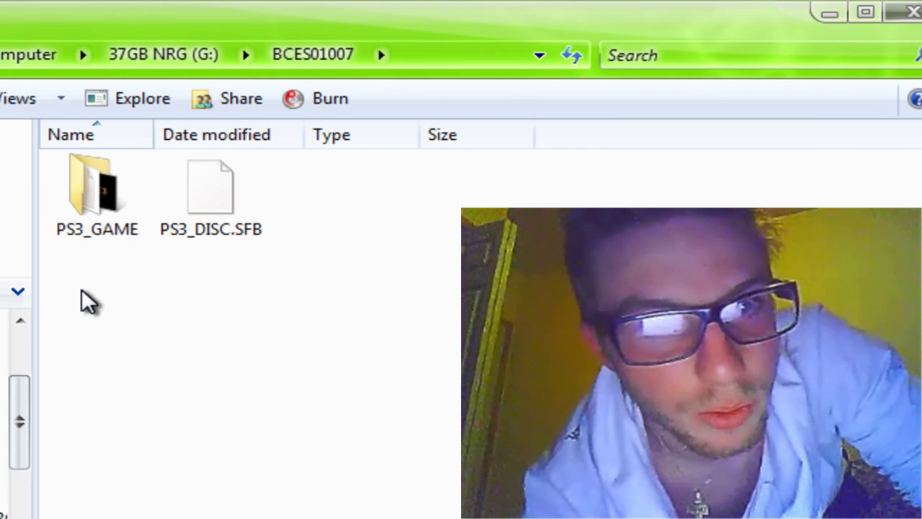
{"action": "double_click", "coordinate": [100, 209]}
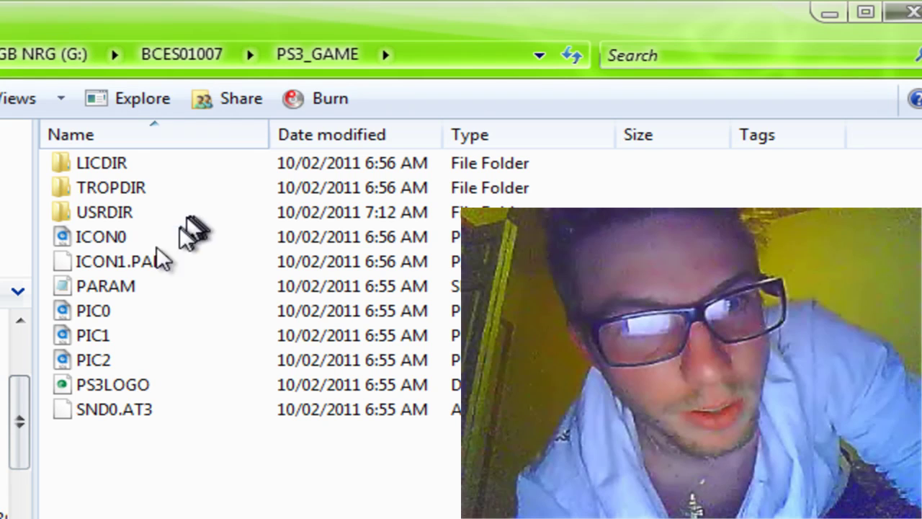
{"action": "double_click", "coordinate": [109, 210]}
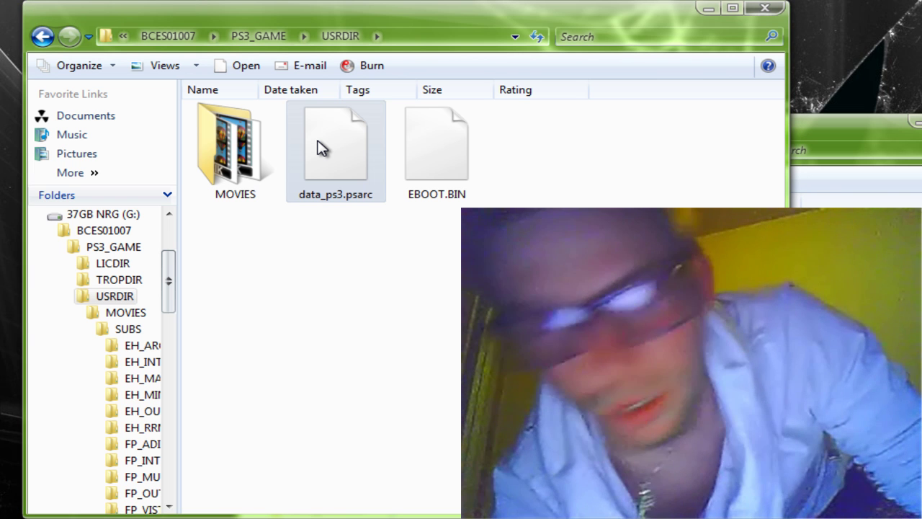
Permanently delete the original data_ps3.psarc from USRDIR, bypassing the Recycle Bin.
{"action": "key", "text": "Delete"}
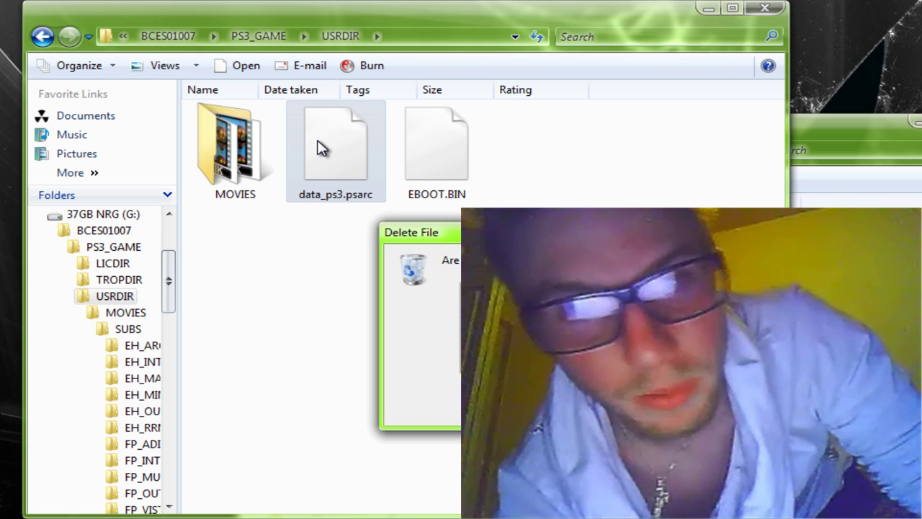
{"action": "key", "text": "Return"}
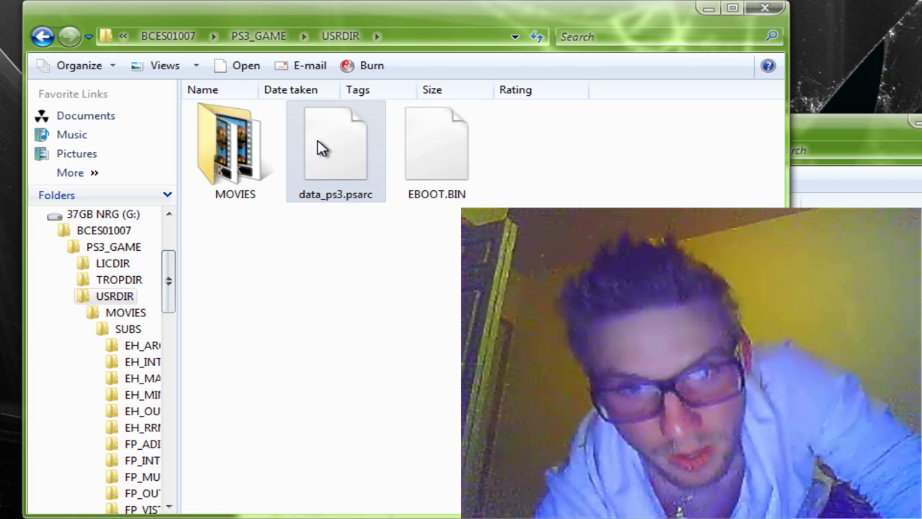
{"action": "key", "text": "Delete"}
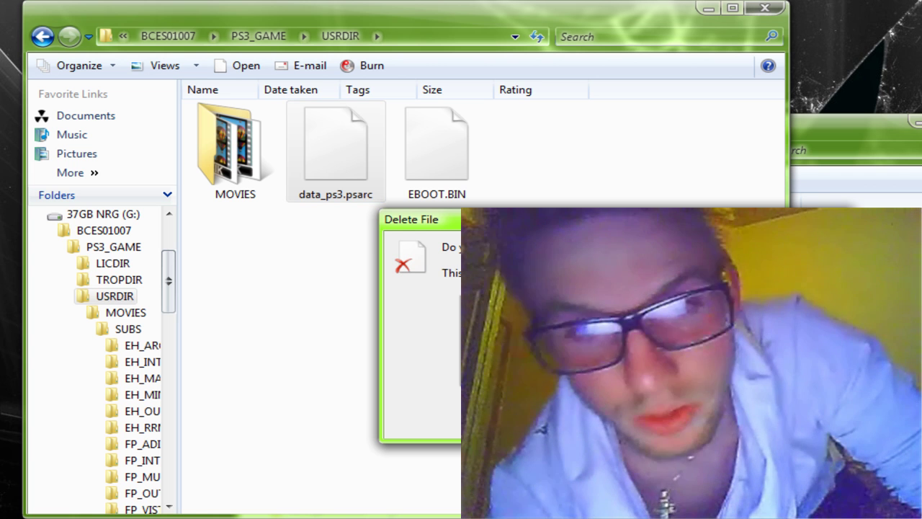
{"action": "key", "text": "Return"}
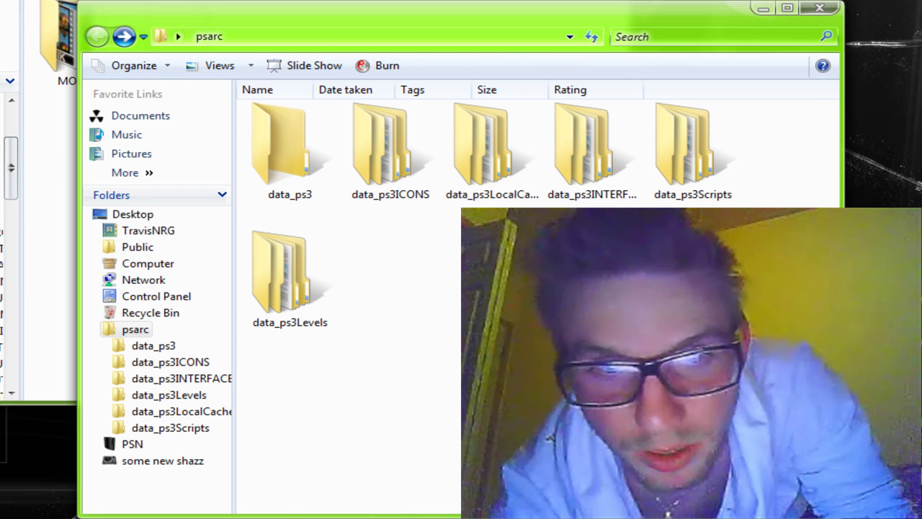
Select all six data_ps3 folders in psarc and drag them into the USRDIR window.
{"action": "mouse_move", "coordinate": [740, 379]}
{"action": "left_mouse_down"}
{"action": "mouse_move", "coordinate": [416, 171]}
{"action": "mouse_move", "coordinate": [292, 164]}
{"action": "left_mouse_up"}
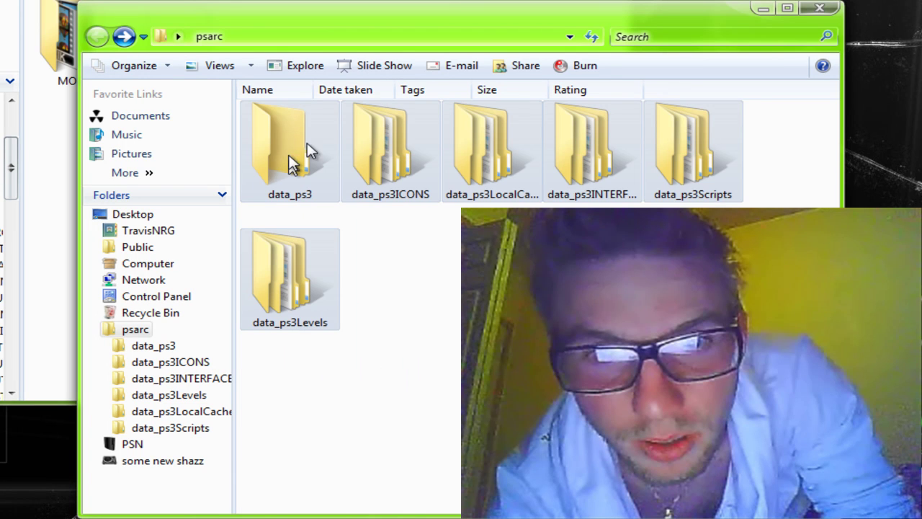
{"action": "left_click_drag", "start_coordinate": [461, 11], "coordinate": [706, 186]}
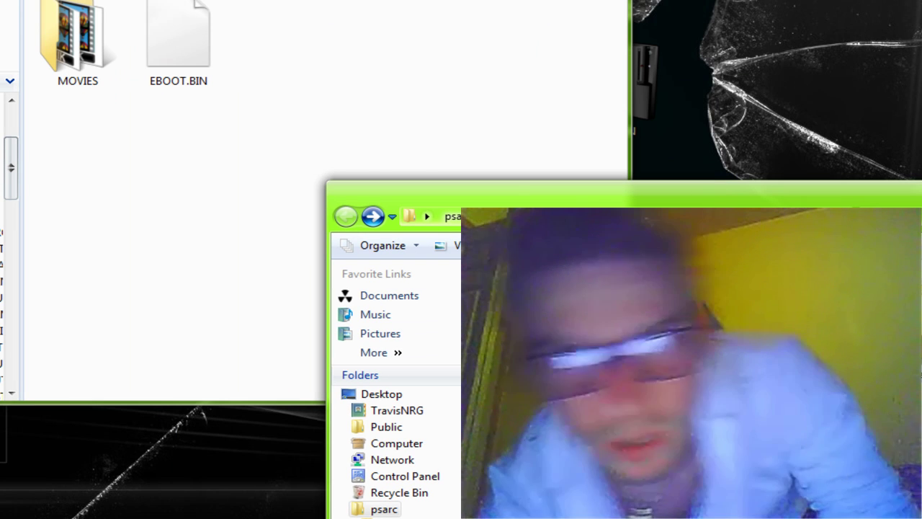
{"action": "left_click_drag", "start_coordinate": [477, 191], "coordinate": [375, 70]}
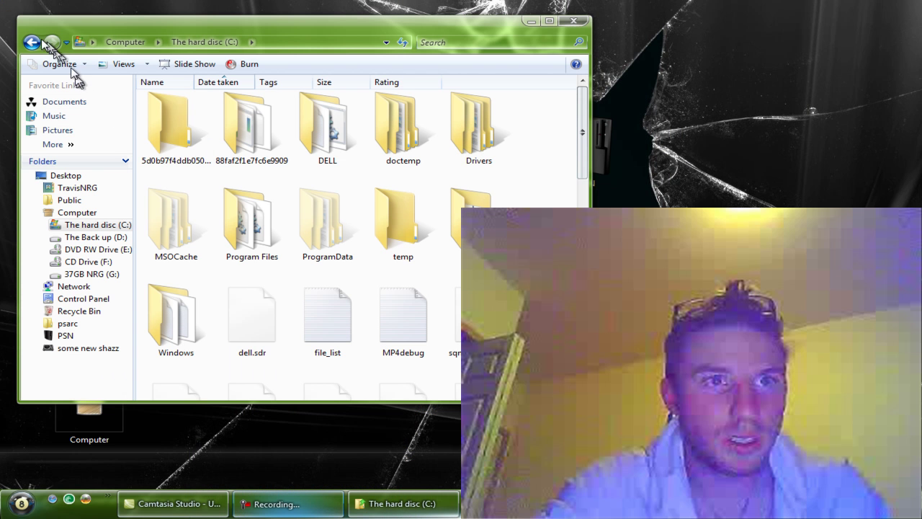
Navigate to the G: drive's BCES01007\PS3_GAME\USRDIR folder to check the copied data_ps3 folders.
{"action": "left_click", "coordinate": [32, 42]}
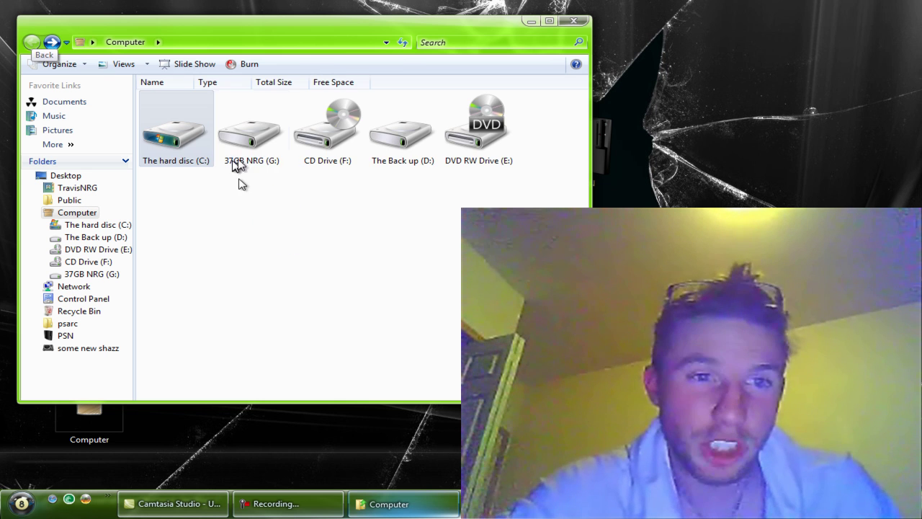
{"action": "double_click", "coordinate": [187, 148]}
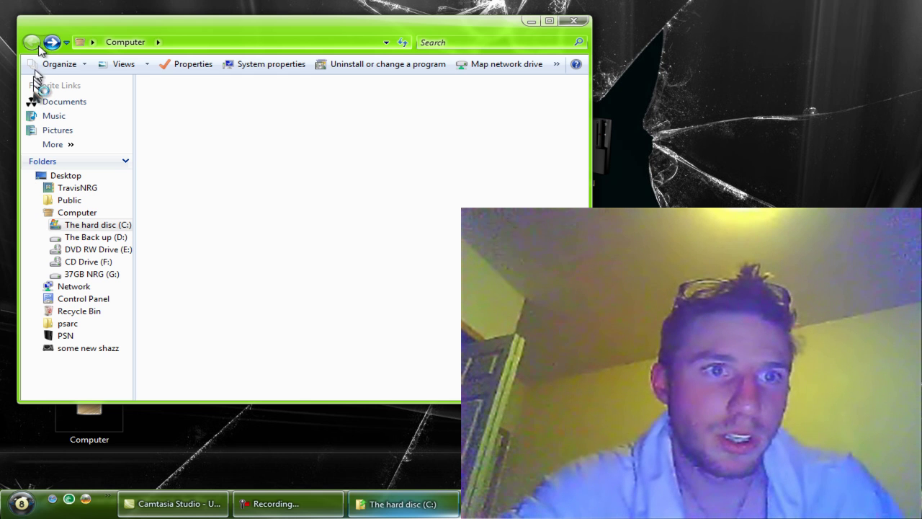
{"action": "left_click", "coordinate": [81, 274]}
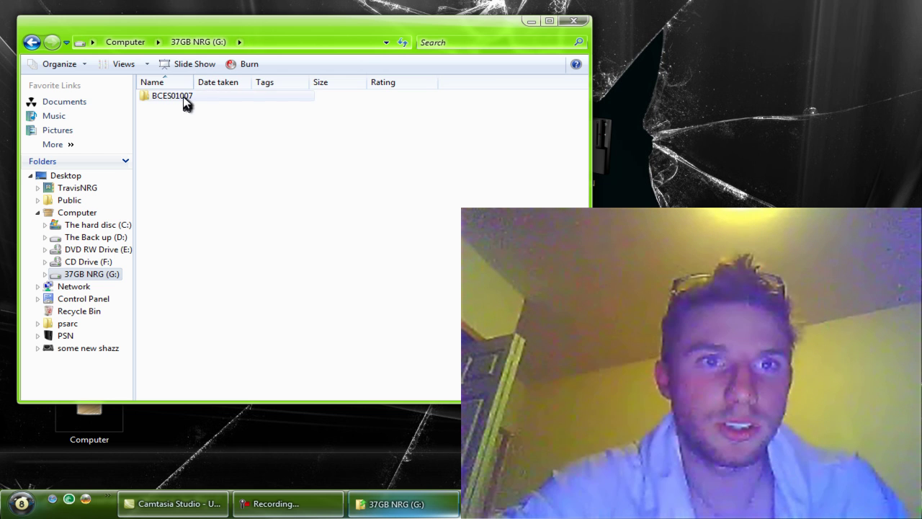
{"action": "double_click", "coordinate": [184, 101]}
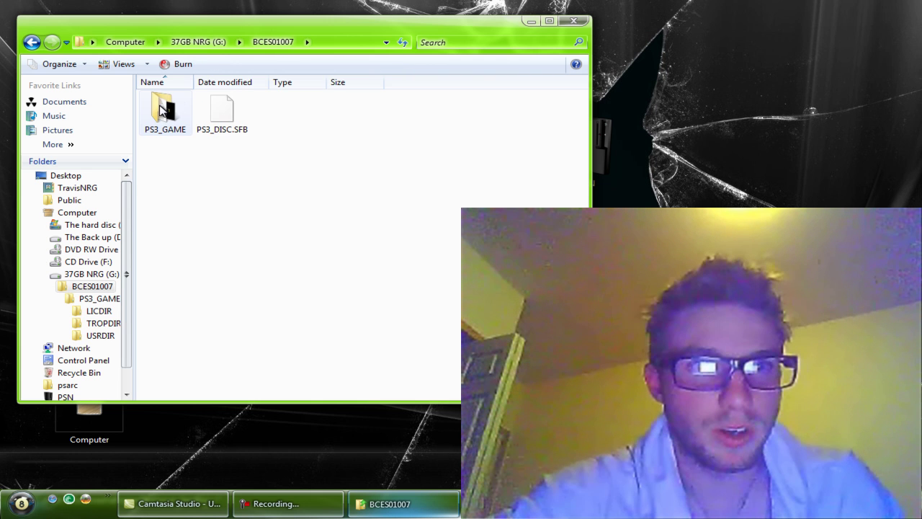
{"action": "double_click", "coordinate": [164, 106]}
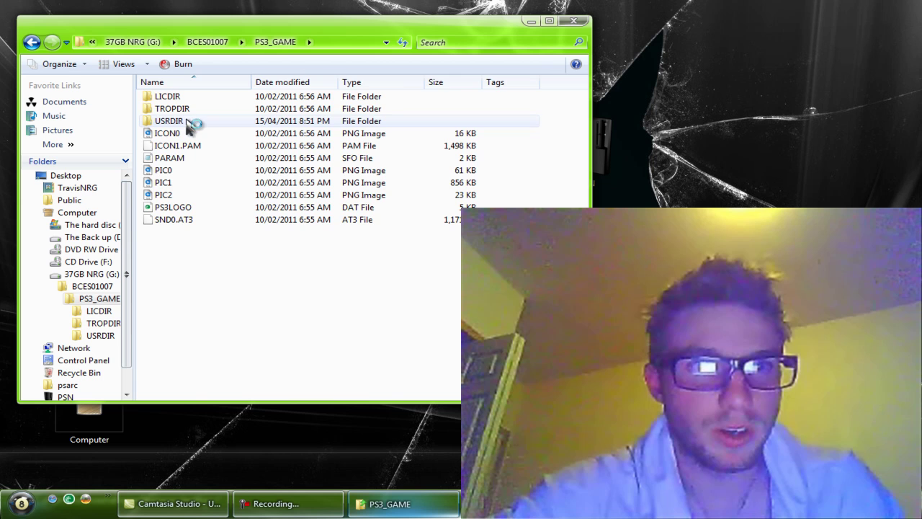
{"action": "double_click", "coordinate": [187, 124]}
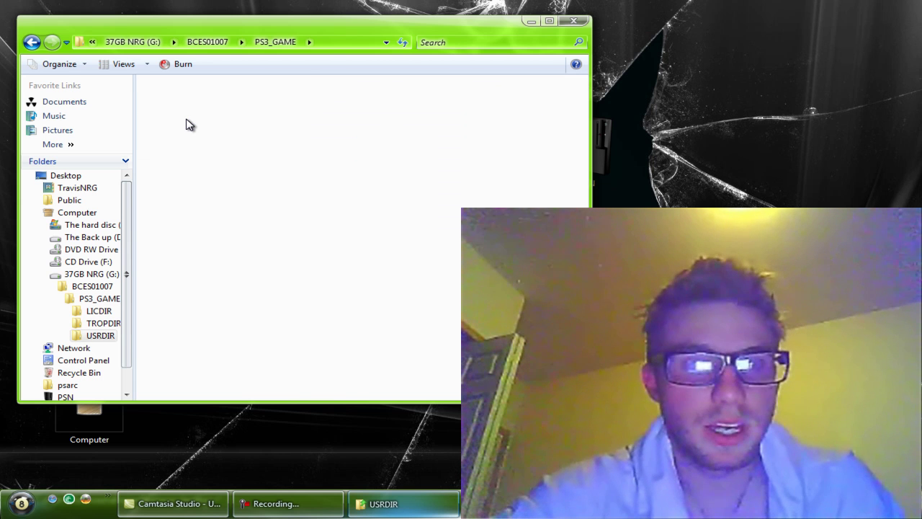